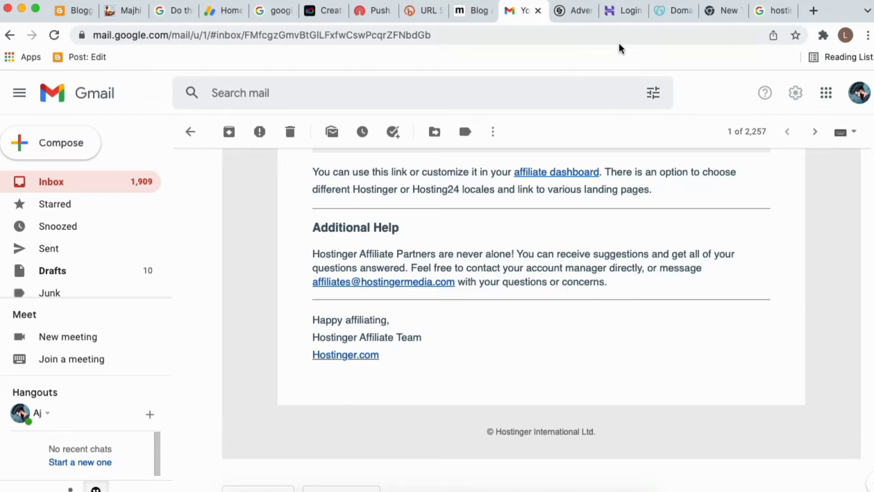
- Open the Hostinger Affiliate Program from the Google results and go to the affiliate platform's Partner Sign Up form
left_click(768, 13)
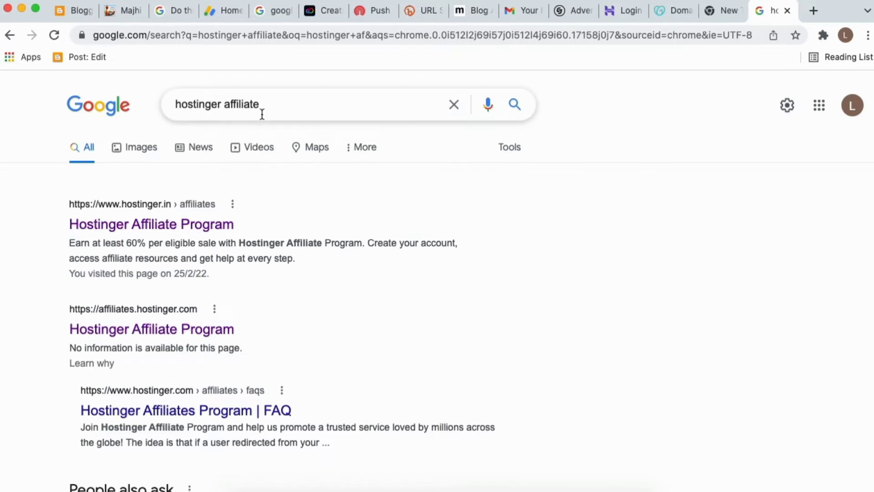
left_click(183, 218)
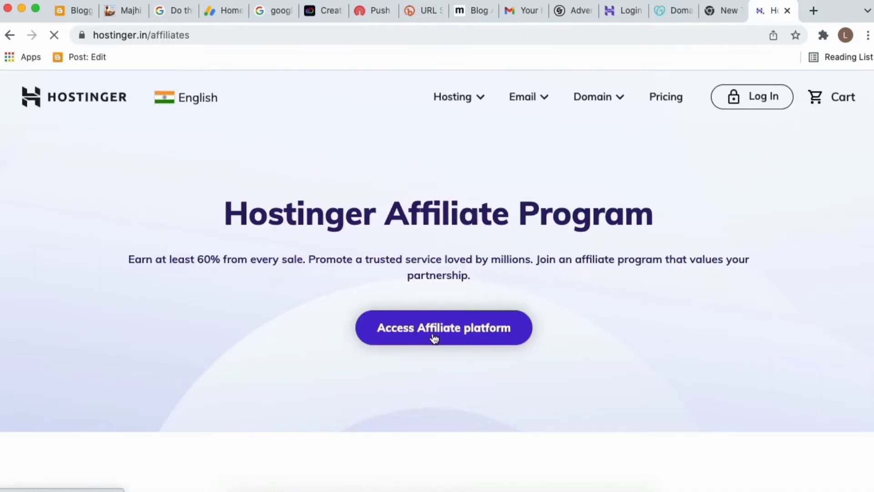
left_click(463, 336)
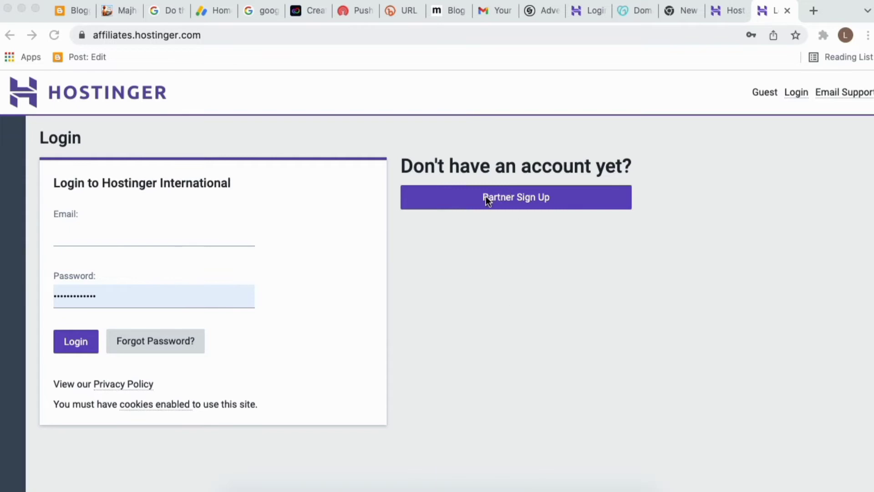
left_click(513, 198)
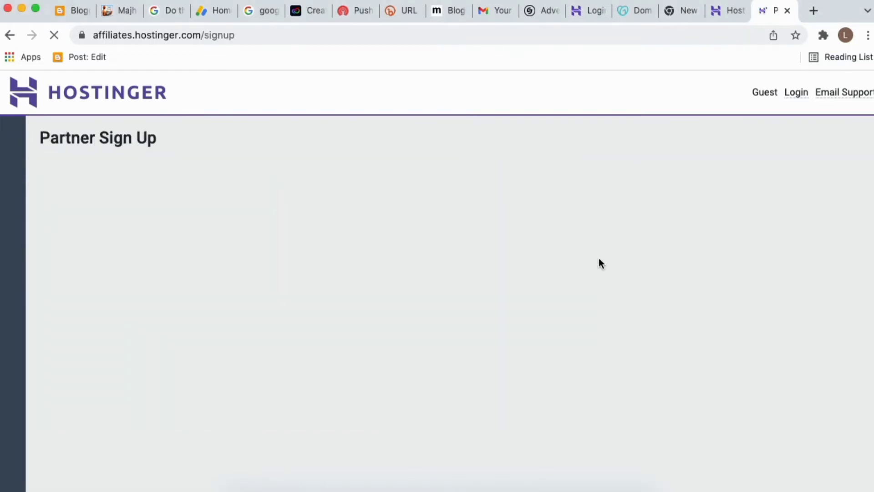
- Review the Account Details fields of the sign-up form, from company name and website through address and city to country
scroll(299, 337, "down", 3)
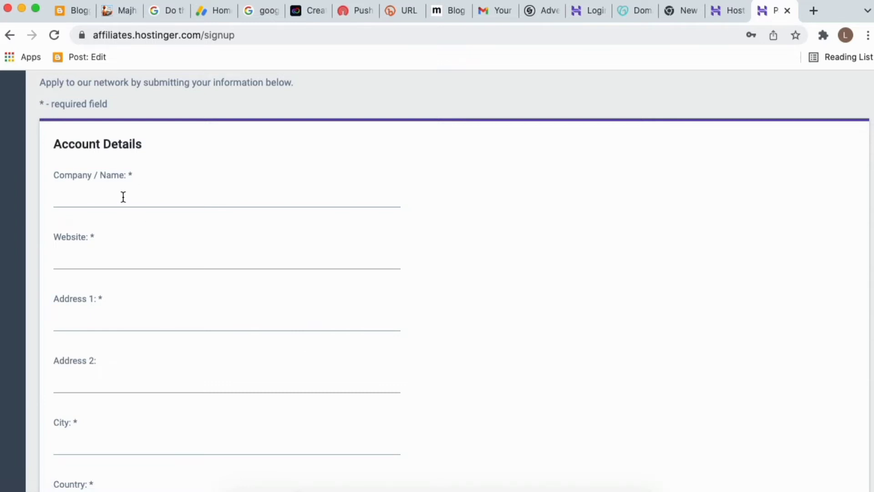
scroll(122, 192, "up", 3)
scroll(130, 212, "down", 2)
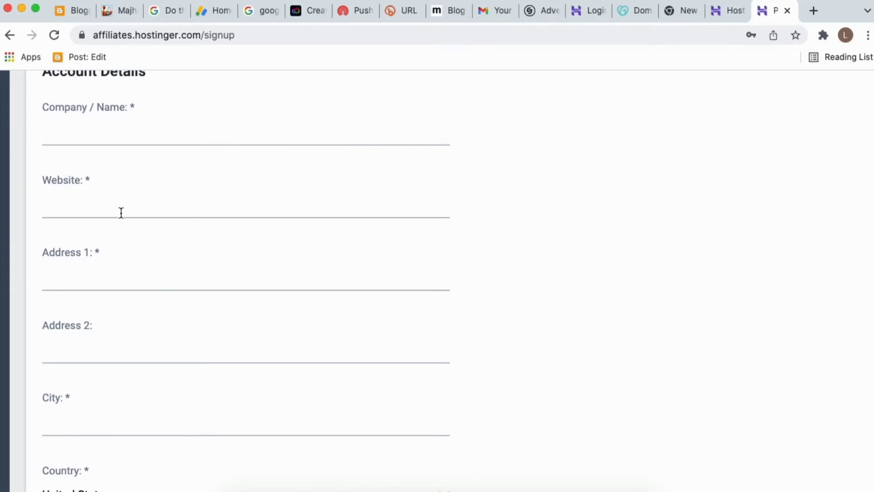
scroll(121, 212, "down", 1)
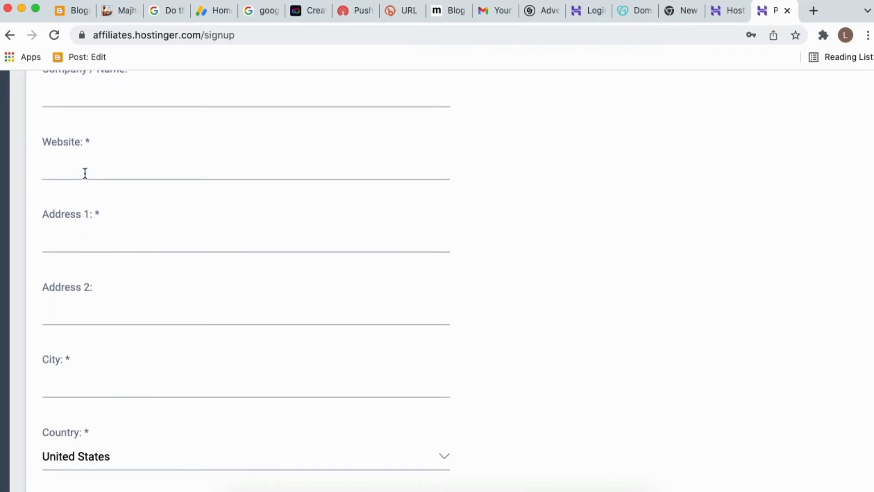
scroll(107, 190, "down", 2)
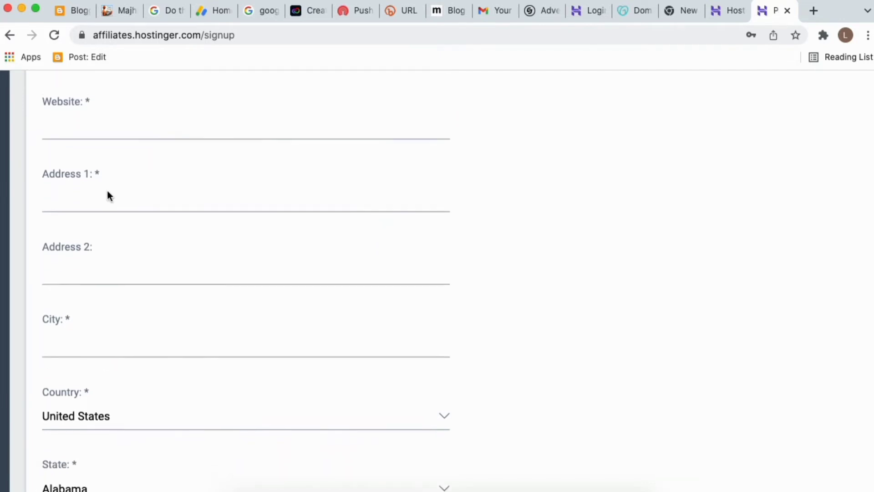
scroll(93, 175, "down", 2)
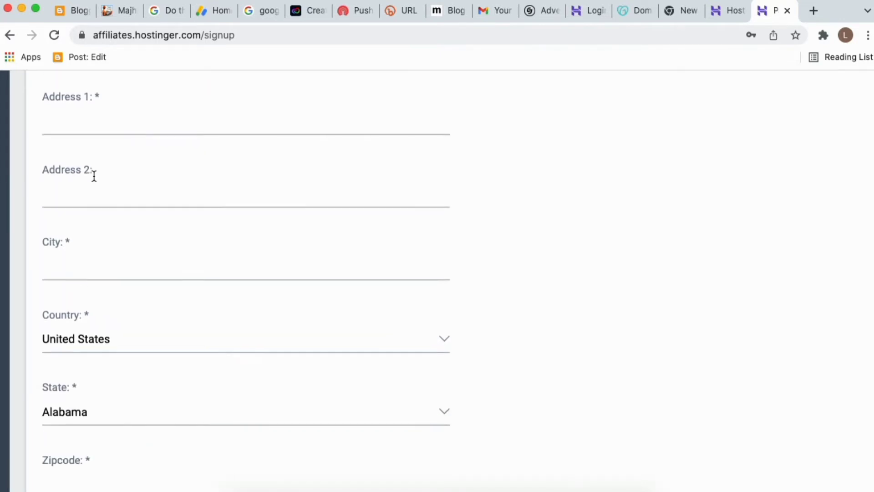
scroll(82, 197, "down", 2)
scroll(64, 207, "down", 2)
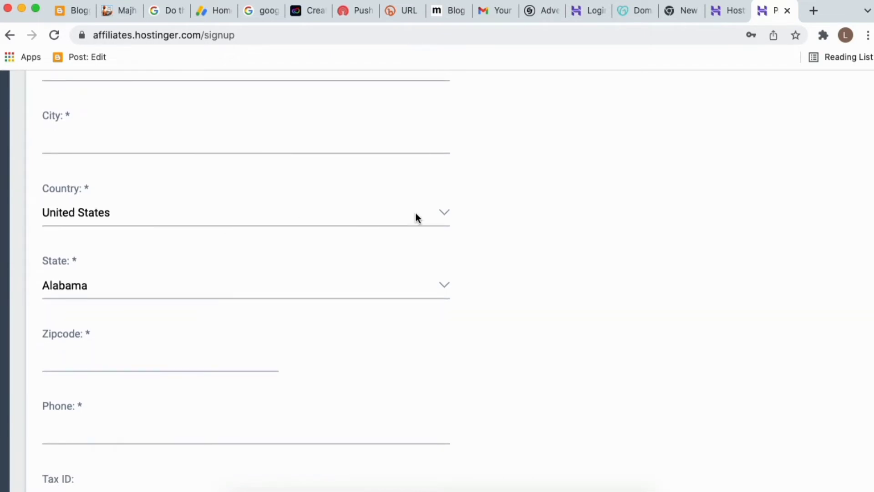
- Set the country to India and fill the region and other address fields from the first saved address suggestion
left_click(415, 217)
scroll(233, 133, "up", 5)
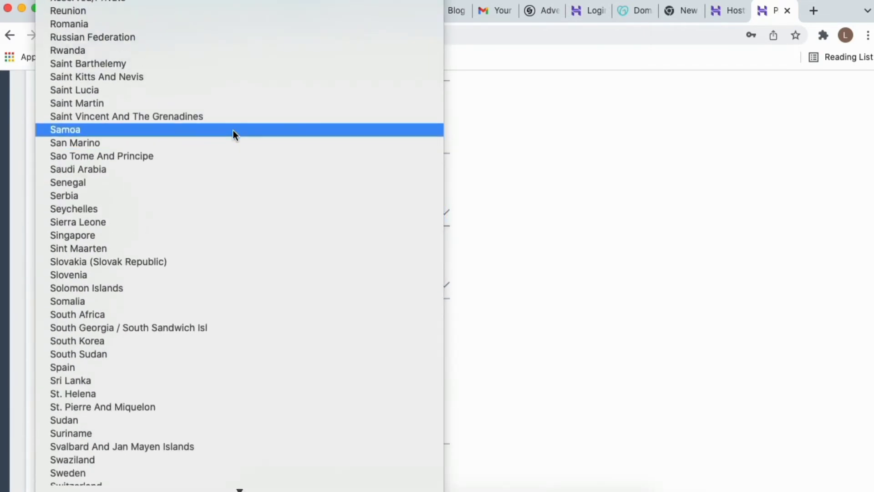
scroll(233, 133, "up", 15)
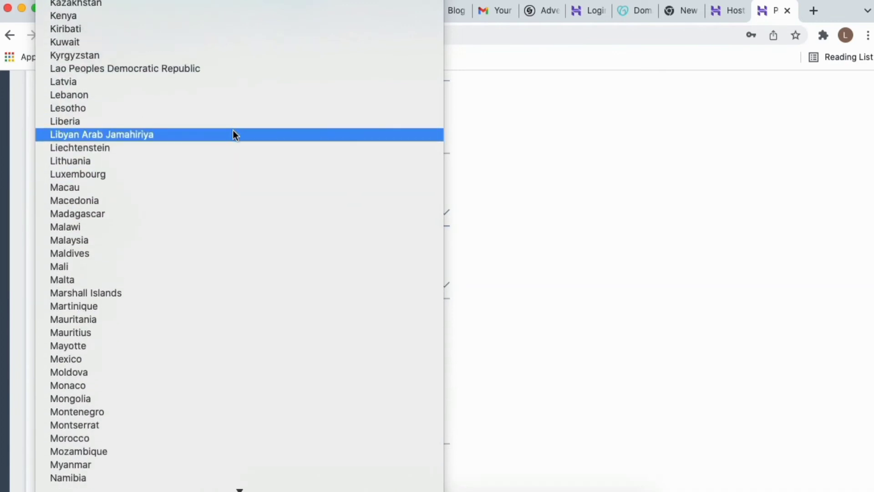
scroll(231, 139, "up", 6)
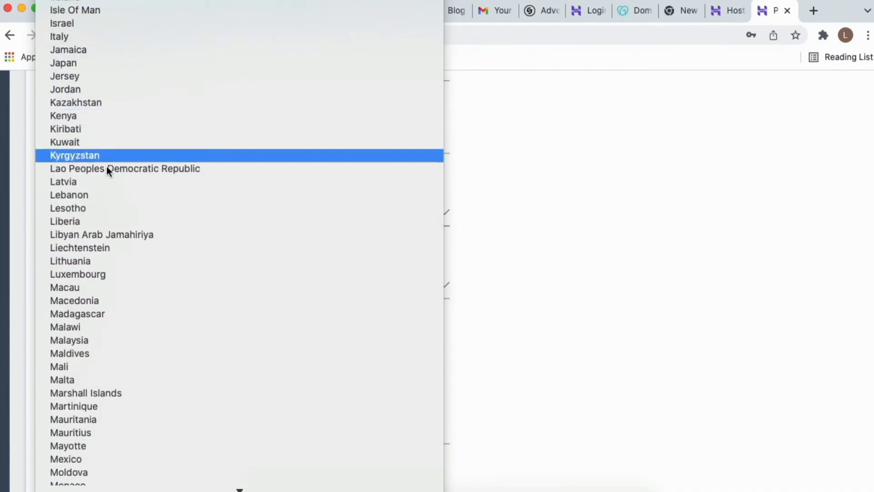
scroll(128, 150, "up", 6)
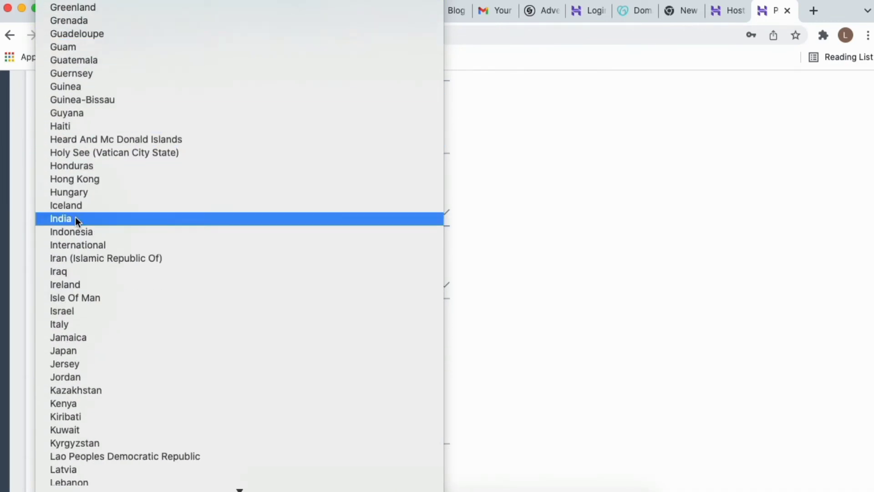
left_click(73, 222)
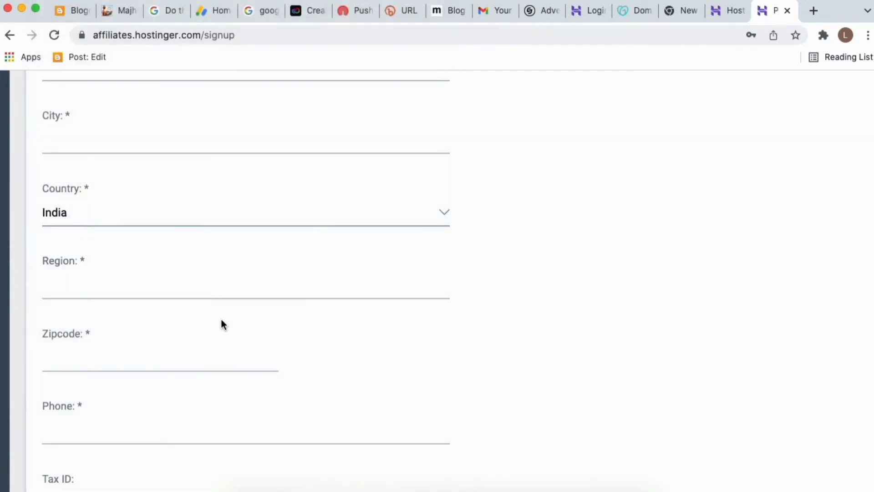
left_click(160, 285)
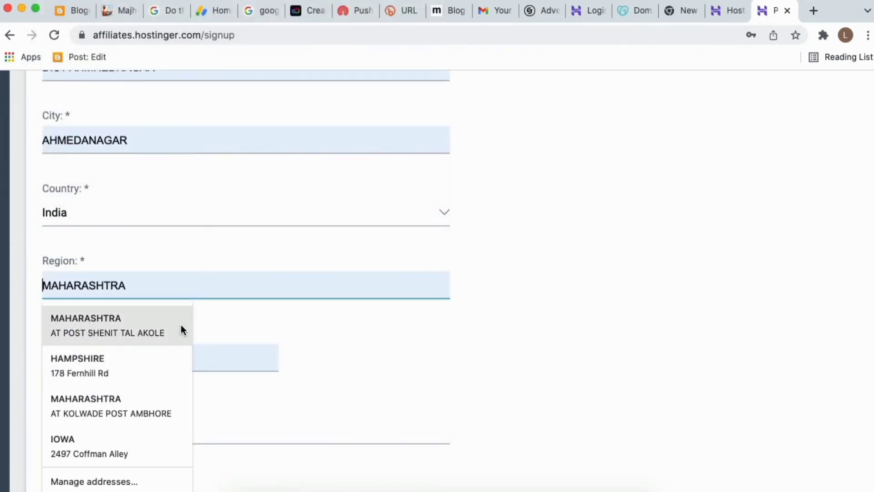
left_click(154, 331)
- Review the phone and tax ID fields and the User Details section with its e-mail, password, name and title fields
scroll(272, 313, "down", 2)
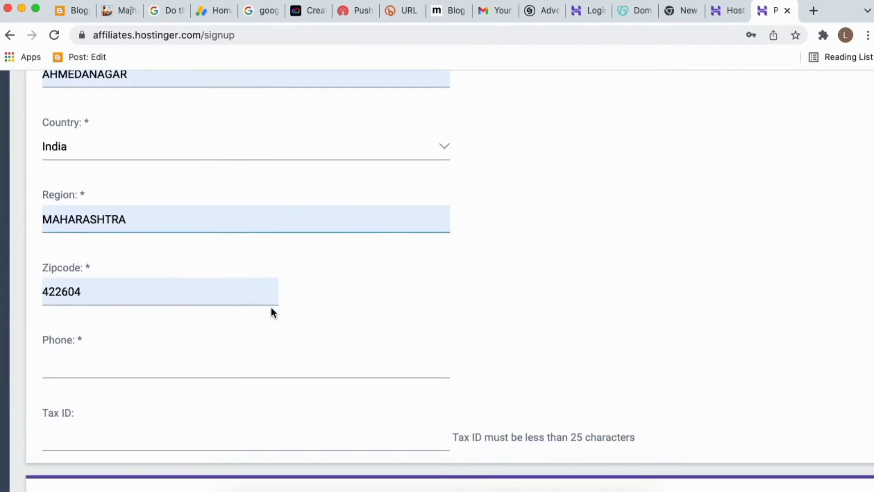
scroll(272, 313, "down", 1)
scroll(187, 257, "down", 4)
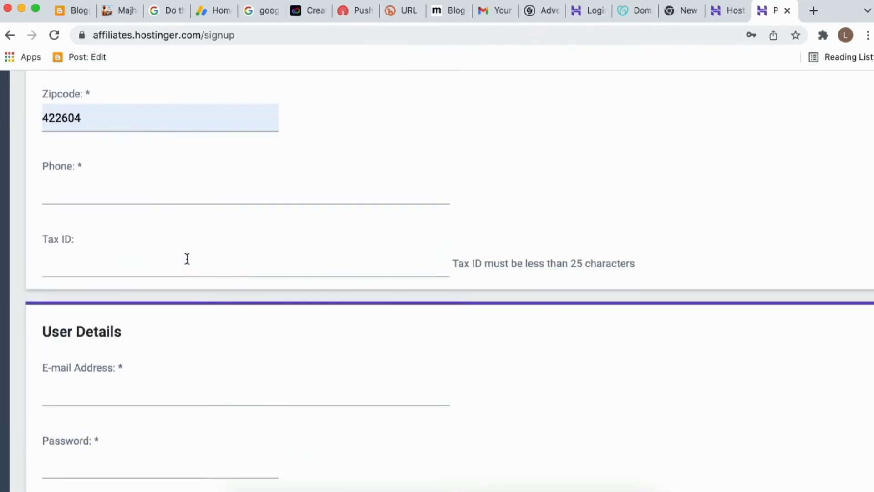
scroll(187, 258, "up", 1)
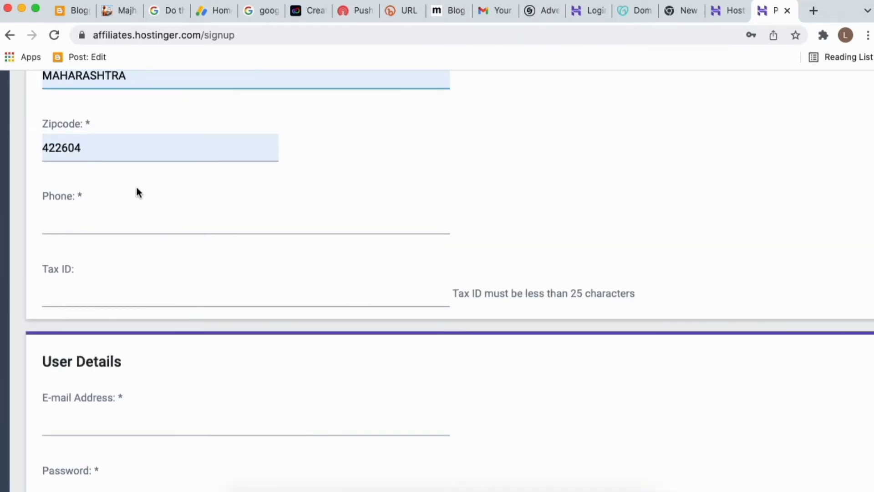
scroll(136, 188, "down", 3)
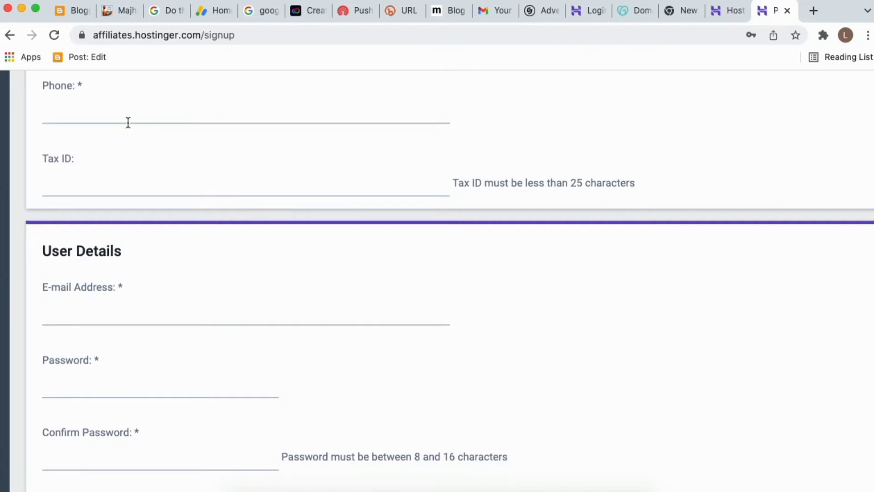
scroll(141, 116, "down", 4)
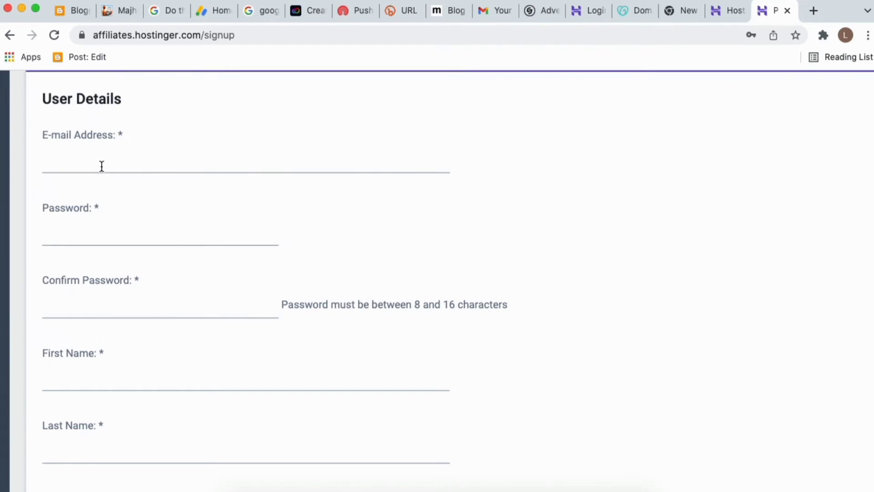
scroll(101, 164, "down", 1)
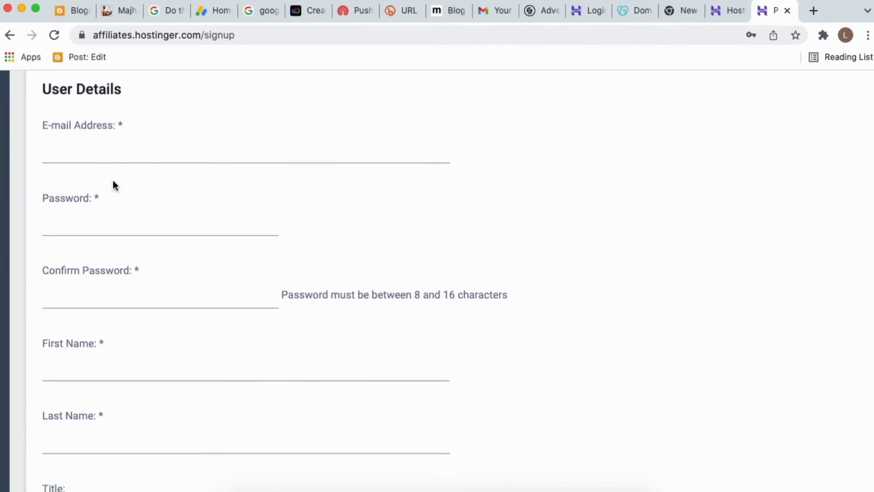
scroll(114, 187, "down", 1)
scroll(136, 273, "down", 3)
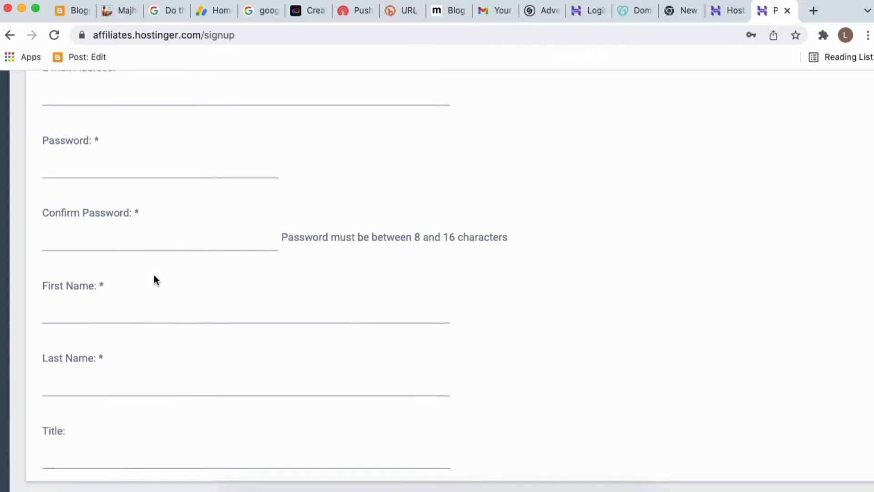
scroll(114, 268, "down", 1)
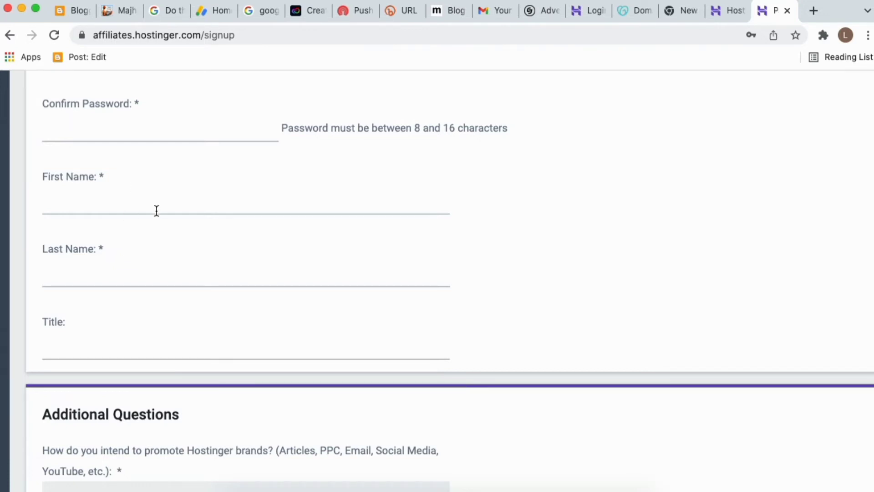
scroll(189, 256, "down", 3)
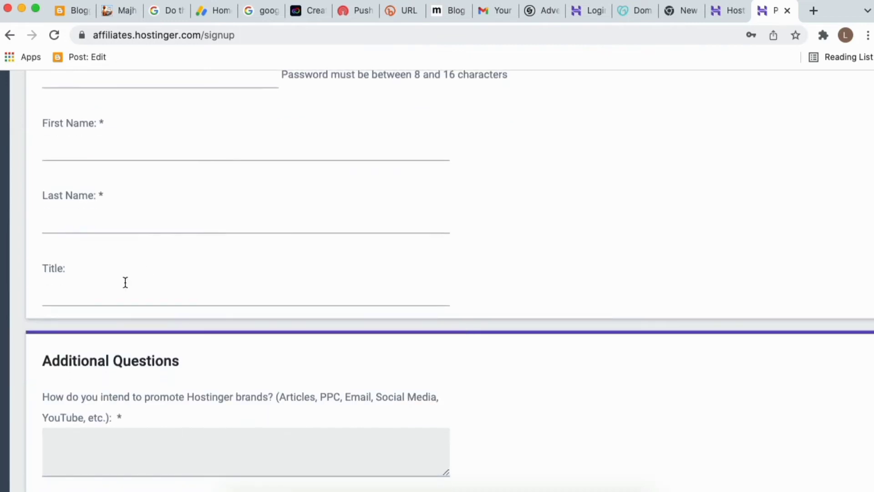
- Review the Additional Questions on promotion methods, website or YouTube URL, activity type, monthly traffic, payment threshold and web hosting relevance
scroll(101, 261, "down", 4)
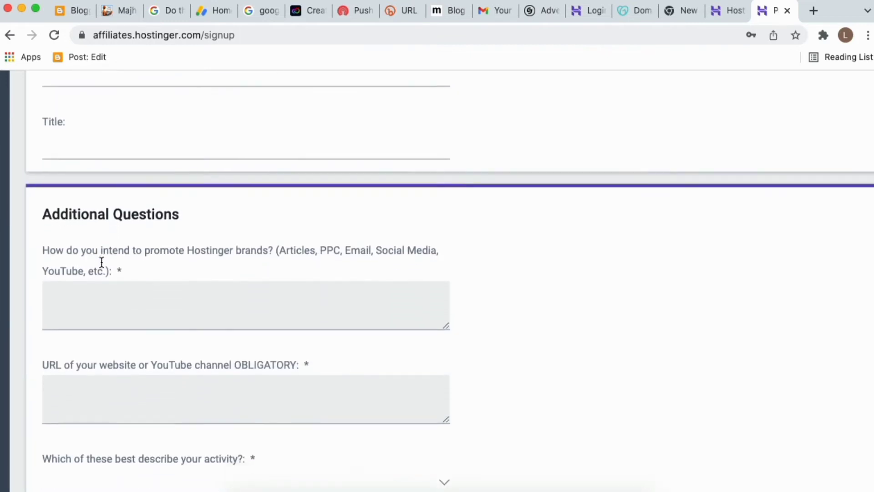
scroll(137, 296, "down", 1)
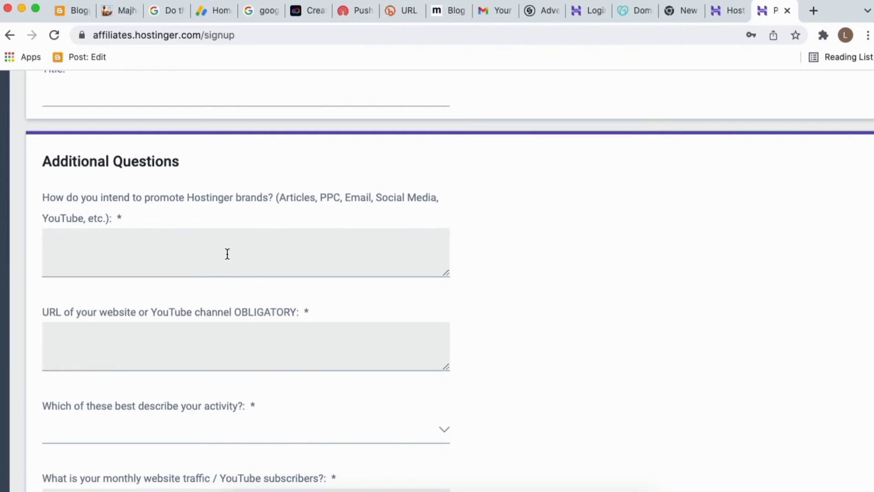
scroll(227, 253, "down", 1)
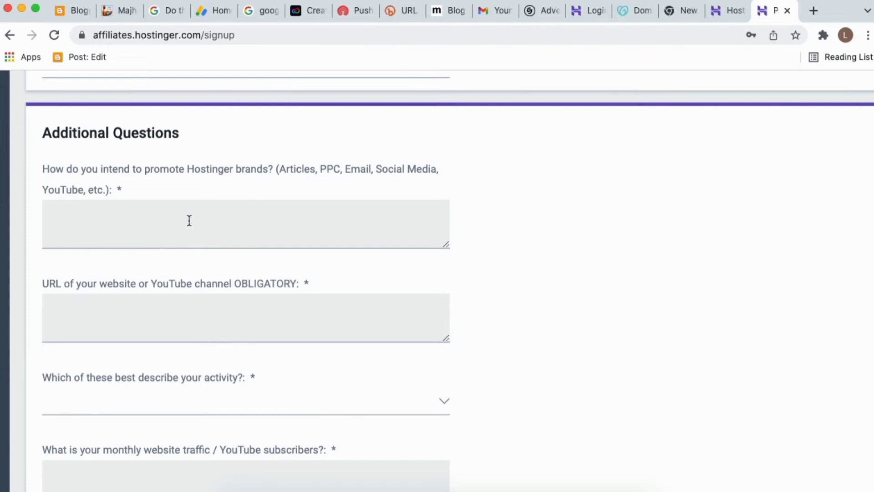
scroll(190, 220, "down", 1)
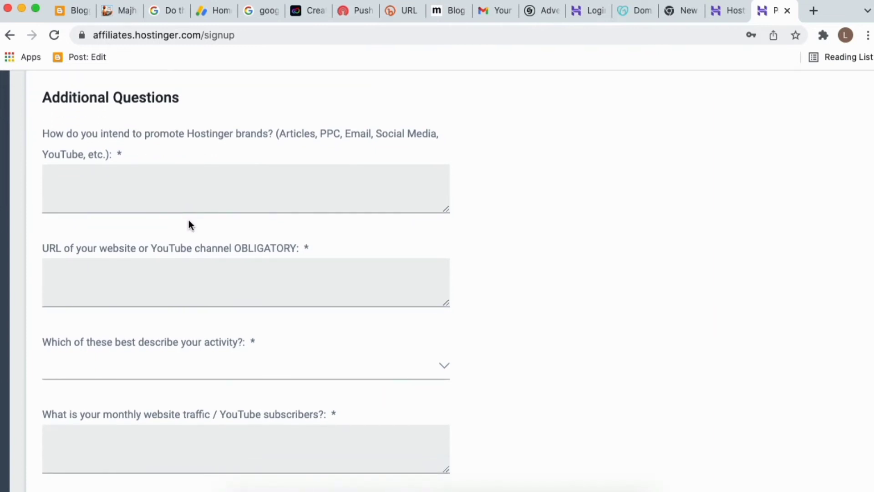
scroll(188, 220, "down", 1)
scroll(187, 223, "up", 1)
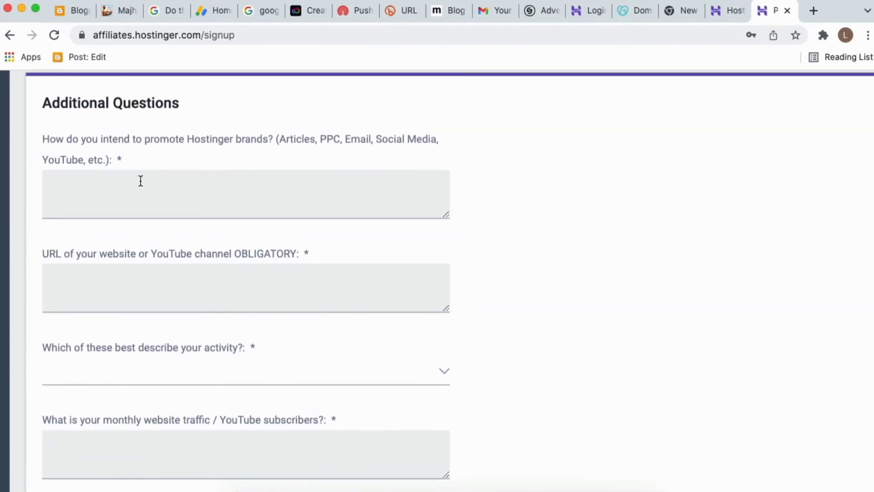
scroll(141, 181, "down", 1)
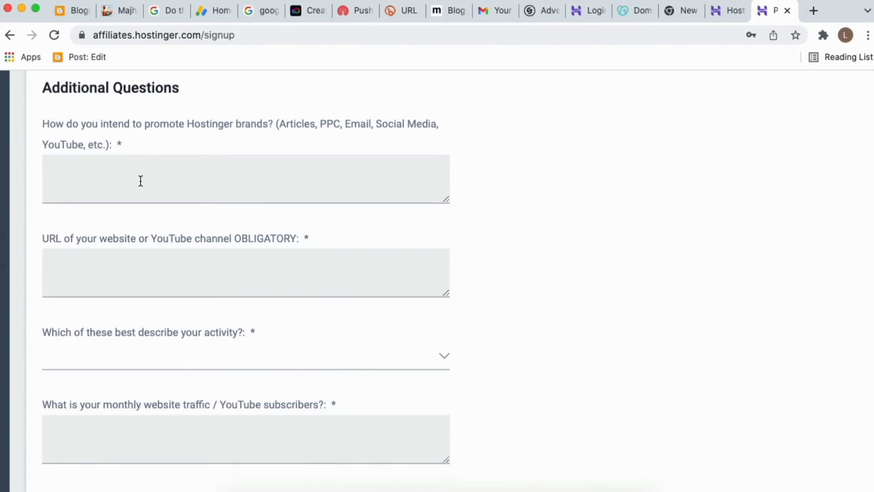
scroll(141, 181, "down", 1)
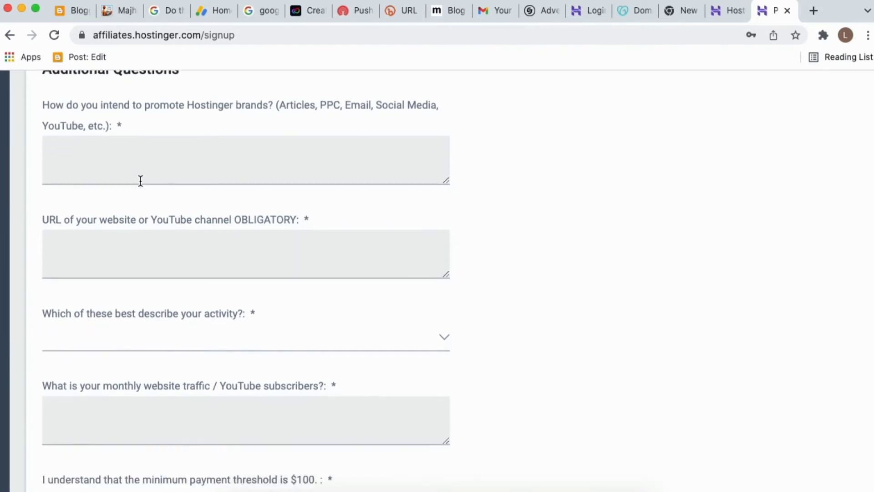
scroll(168, 199, "down", 1)
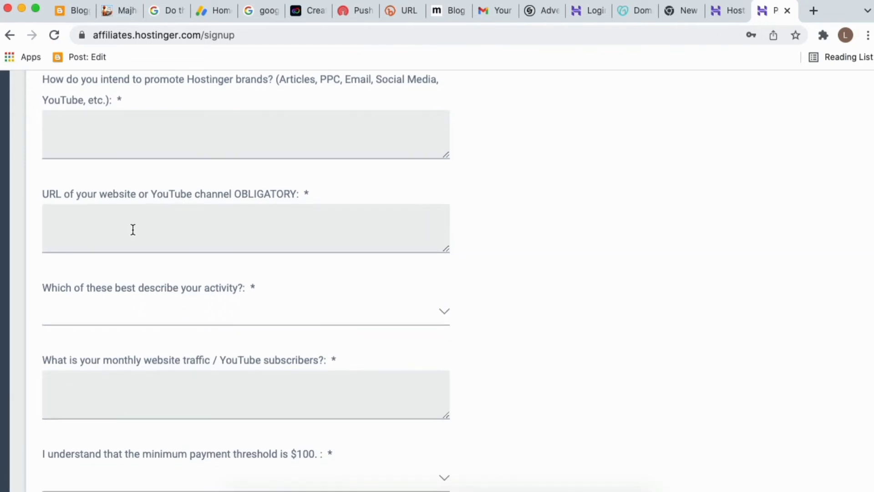
scroll(133, 230, "down", 1)
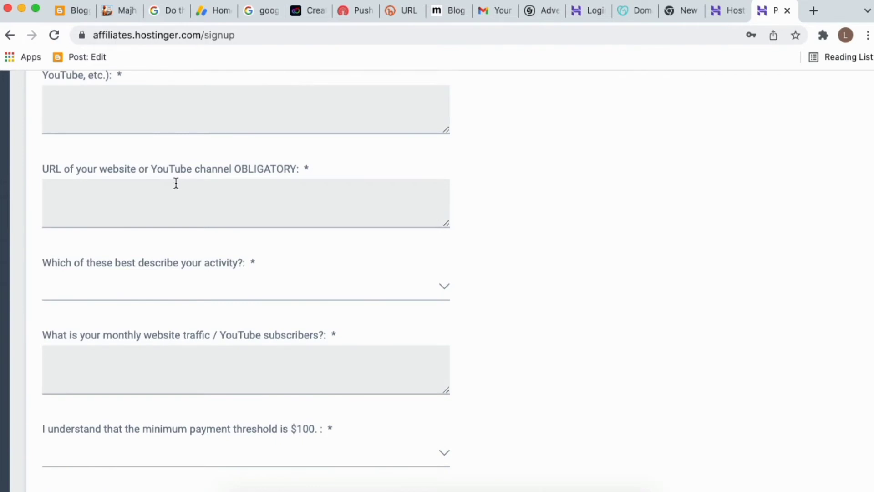
scroll(137, 197, "down", 1)
scroll(193, 230, "down", 3)
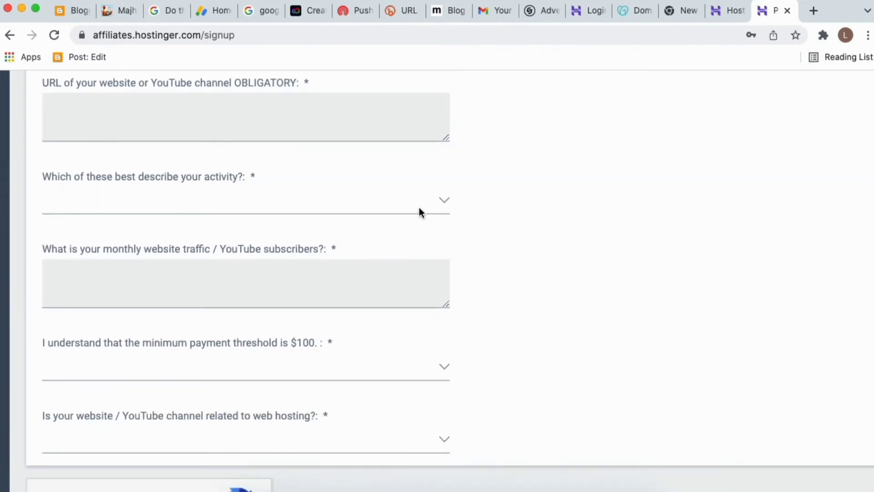
- Choose Other as the description of your activity and answer Yes to understanding the $100 minimum payment threshold
left_click(419, 207)
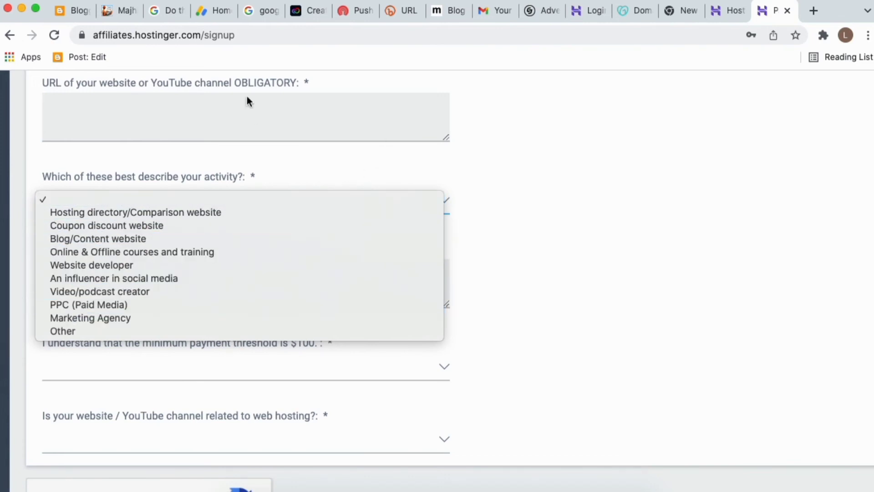
left_click(63, 331)
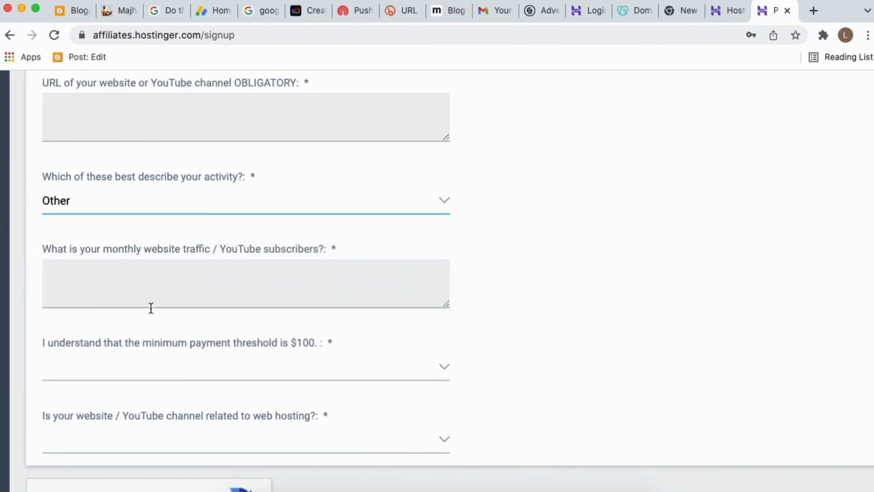
scroll(150, 305, "down", 2)
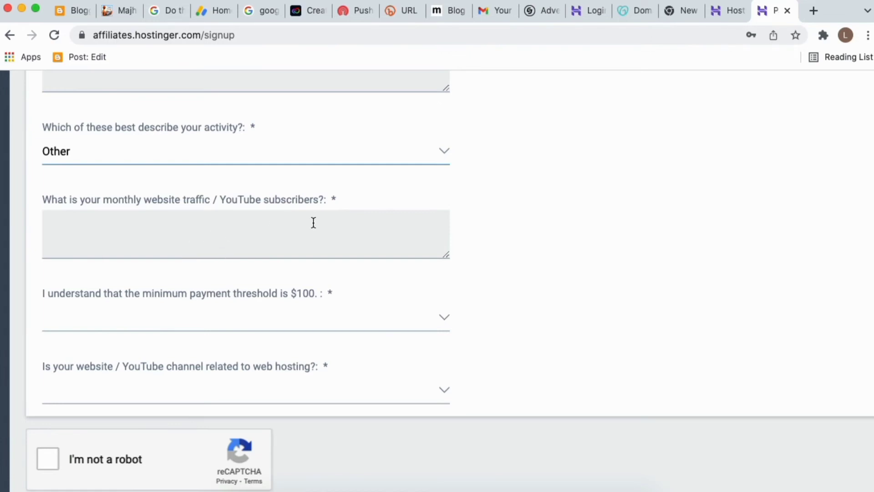
scroll(313, 222, "down", 1)
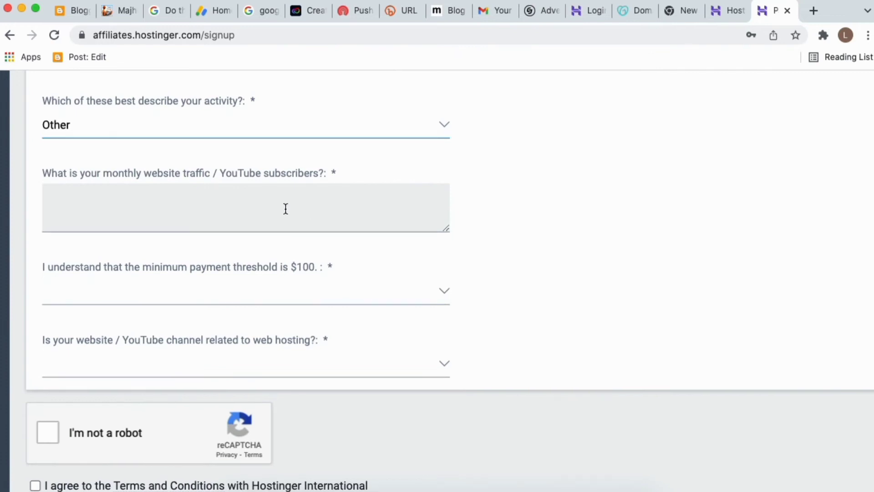
scroll(286, 209, "down", 3)
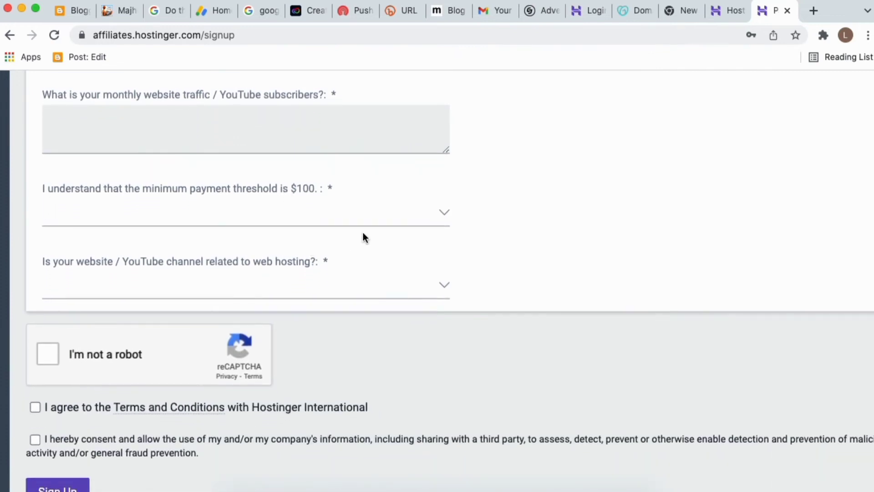
left_click(436, 213)
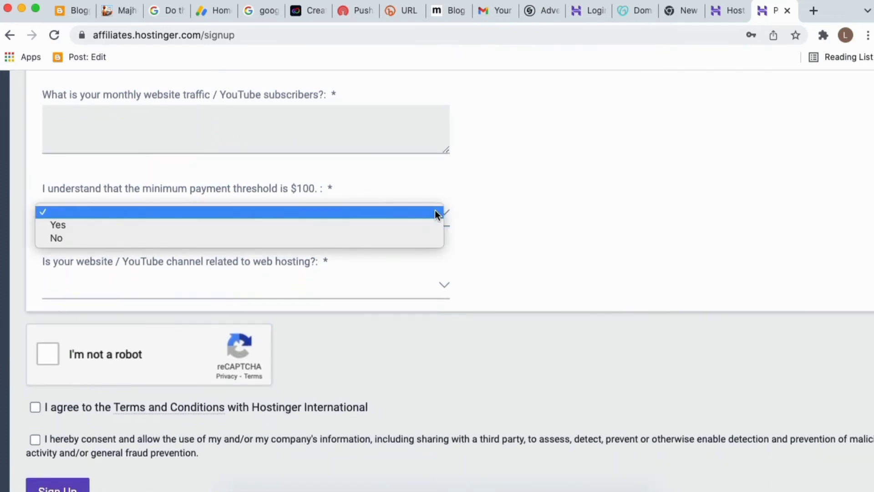
left_click(256, 223)
- Answer Yes to whether the website or YouTube channel is related to web hosting
scroll(273, 255, "down", 1)
left_click(433, 245)
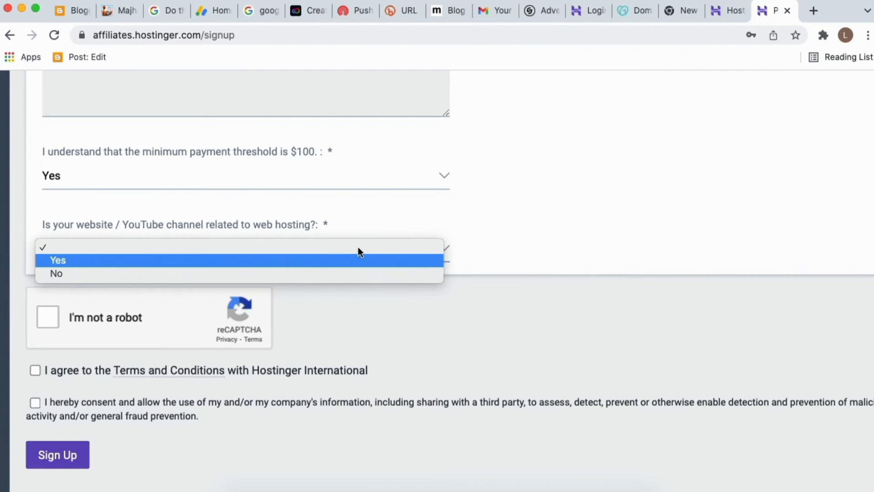
left_click(273, 260)
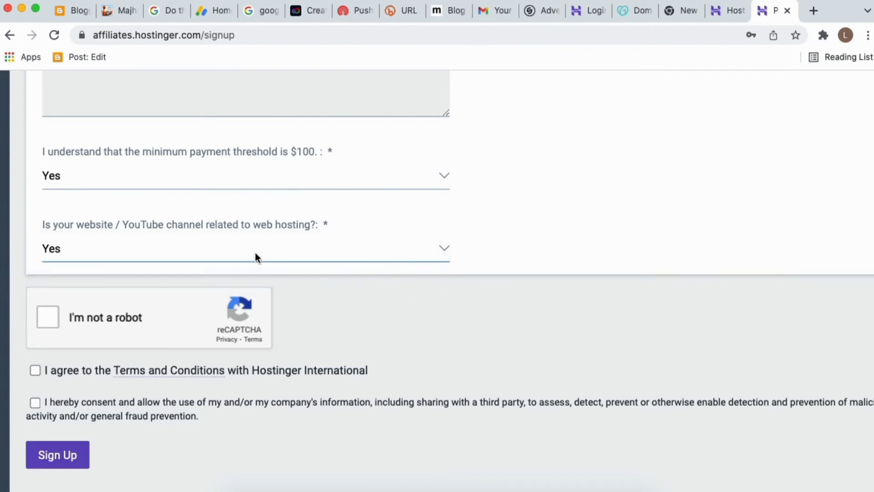
- Recheck the additional questions, then agree to Hostinger's Terms and Conditions and consent to information use for fraud prevention
scroll(336, 249, "up", 5)
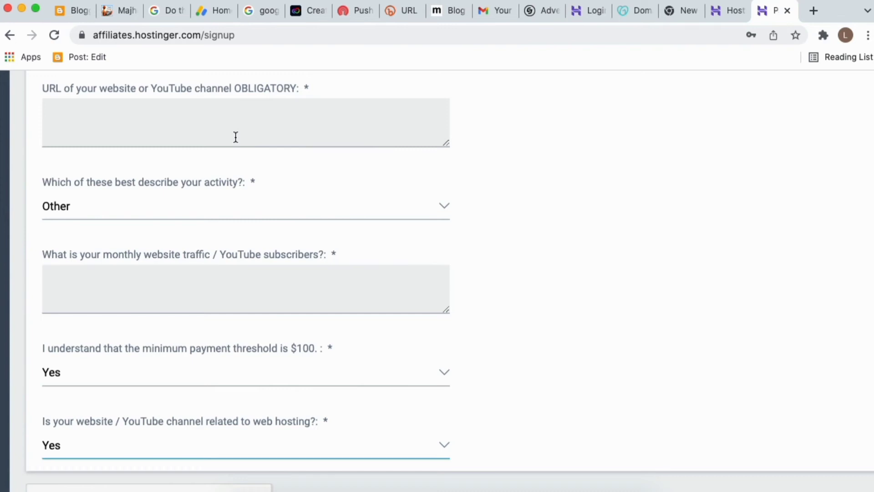
scroll(236, 137, "down", 2)
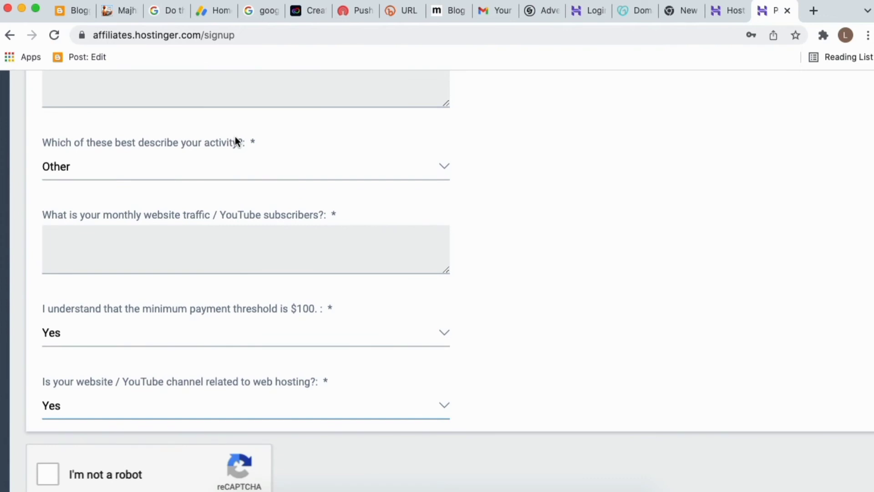
scroll(235, 137, "down", 3)
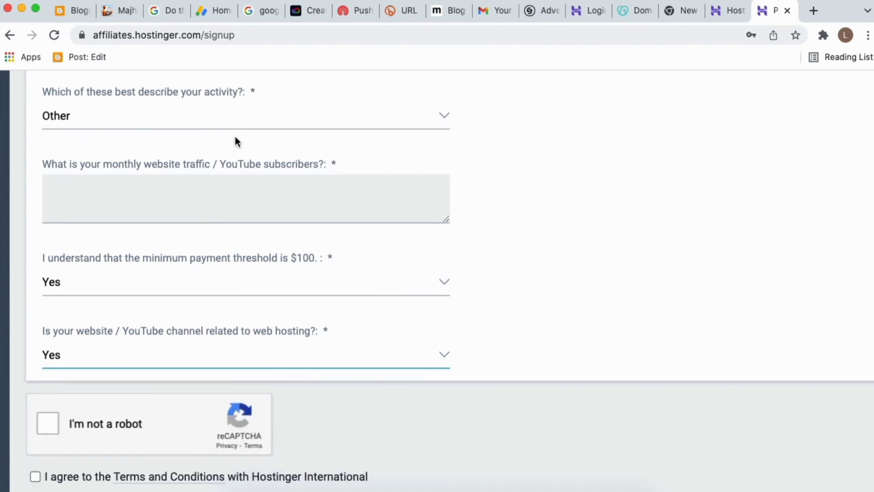
scroll(235, 136, "down", 8)
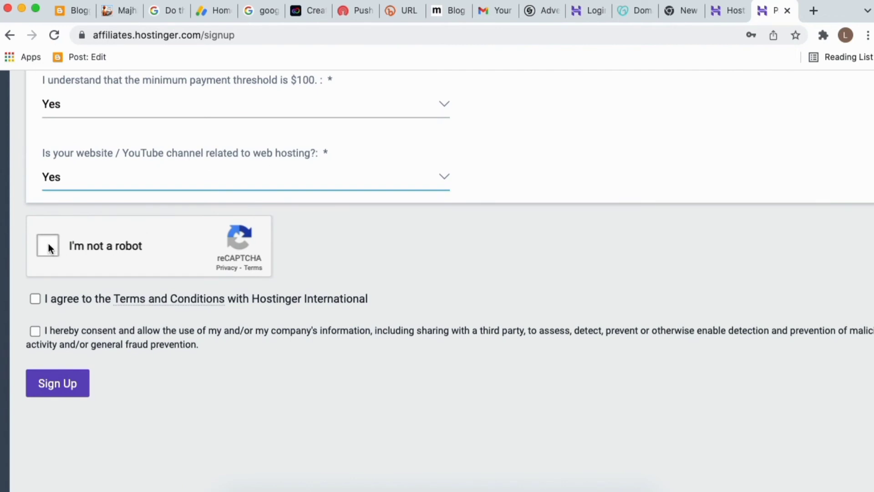
left_click(35, 299)
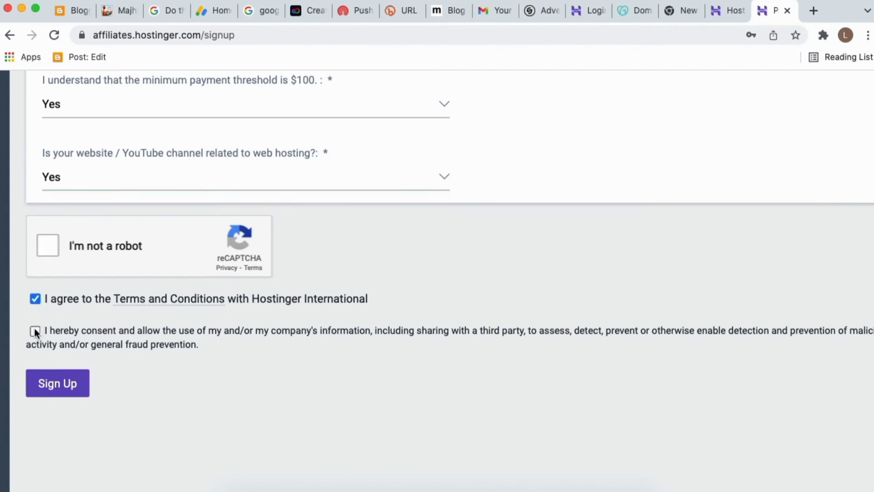
left_click(34, 330)
- Switch to the Gmail account and return from the open Hostinger message to the inbox list
left_click(583, 12)
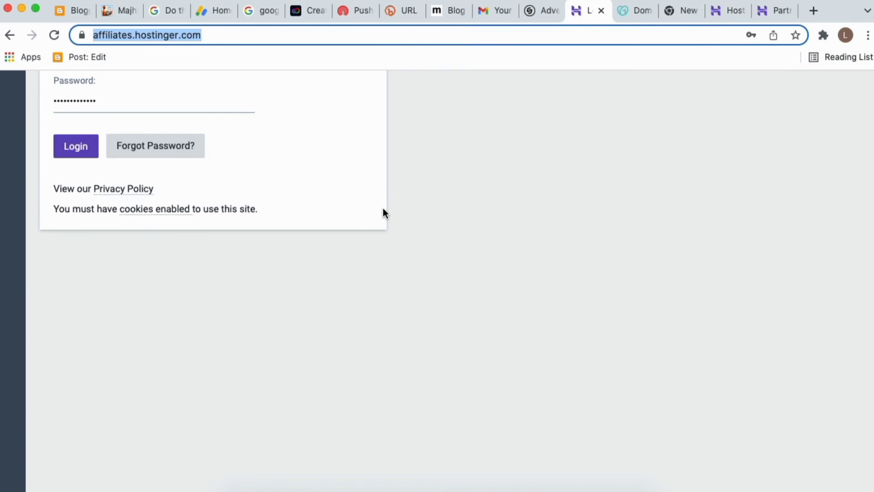
left_click(488, 7)
scroll(390, 233, "down", 1)
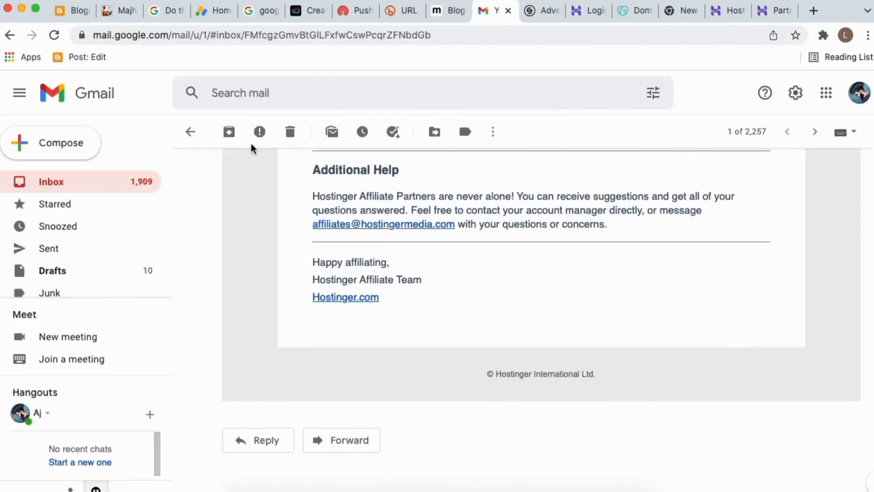
left_click(190, 131)
- Look through the inbox and open the Hostinger International e-mail about the account being reviewed
scroll(408, 269, "down", 4)
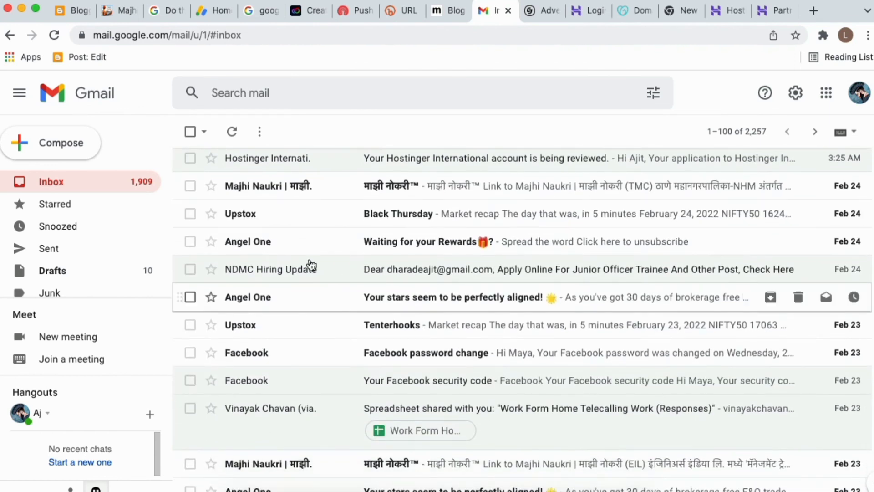
scroll(390, 332, "down", 2)
scroll(430, 387, "down", 2)
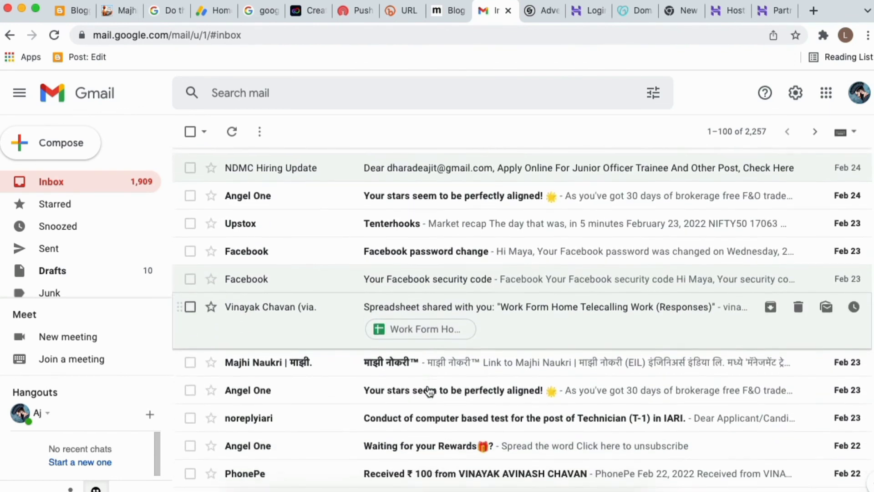
scroll(428, 384, "up", 2)
scroll(427, 382, "up", 4)
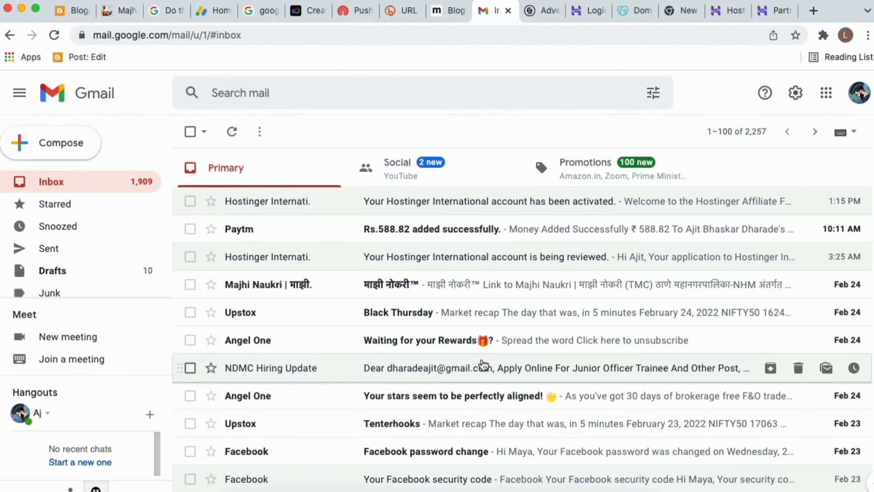
scroll(483, 364, "down", 5)
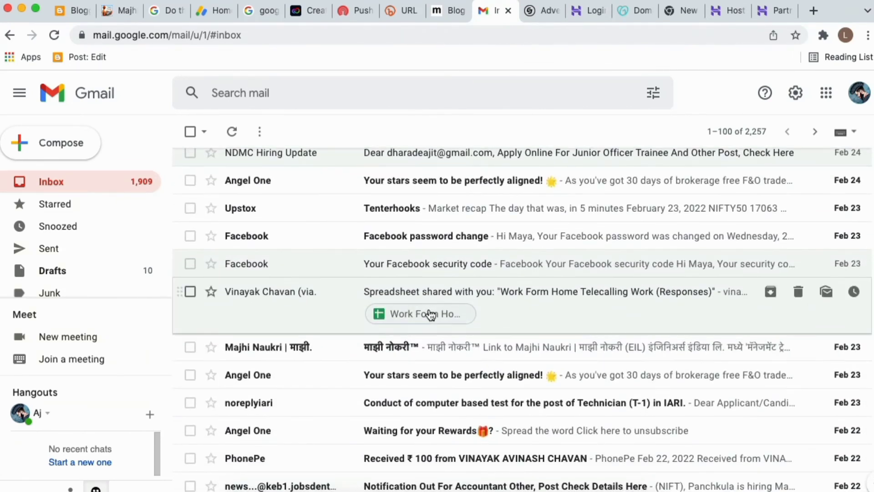
scroll(426, 318, "up", 3)
scroll(426, 273, "up", 1)
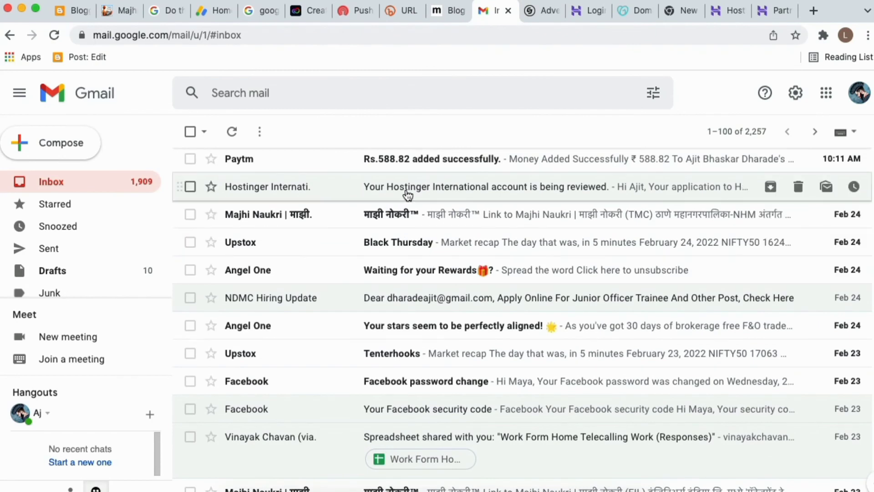
left_click(457, 189)
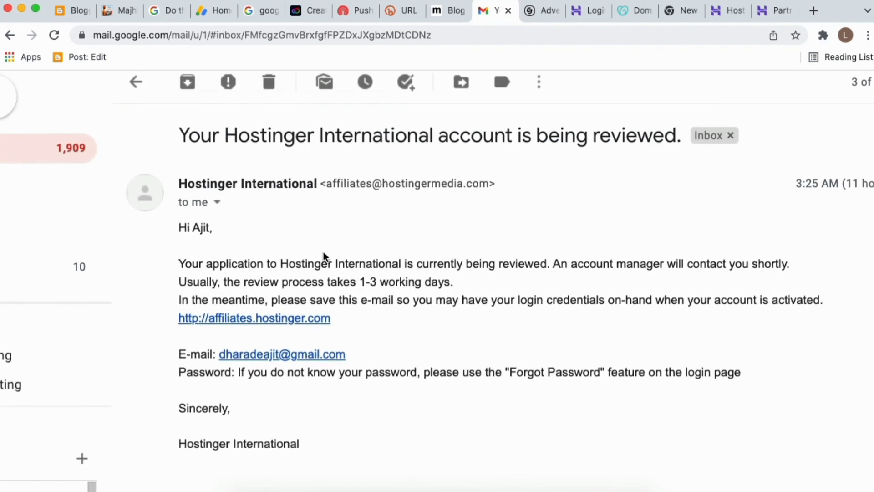
- Return to the inbox and open the Hostinger International account activation e-mail to examine its subject and opening
left_click(135, 82)
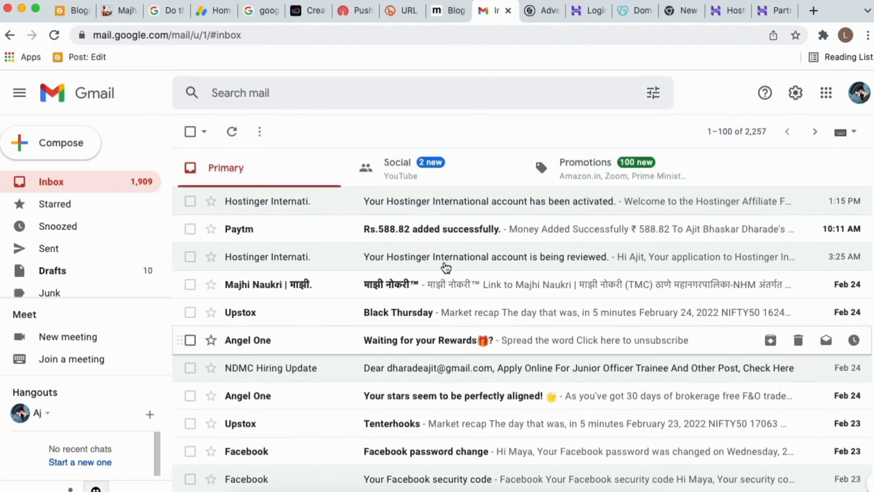
left_click(442, 205)
scroll(463, 327, "down", 1)
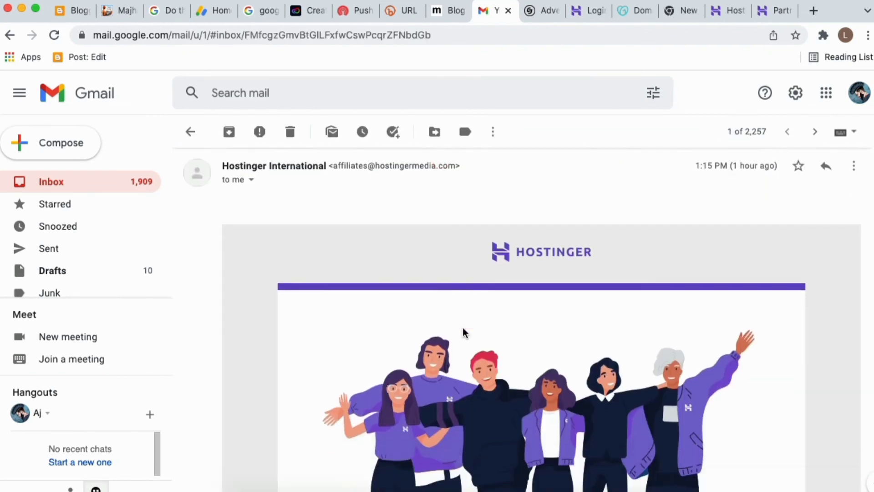
scroll(463, 327, "up", 1)
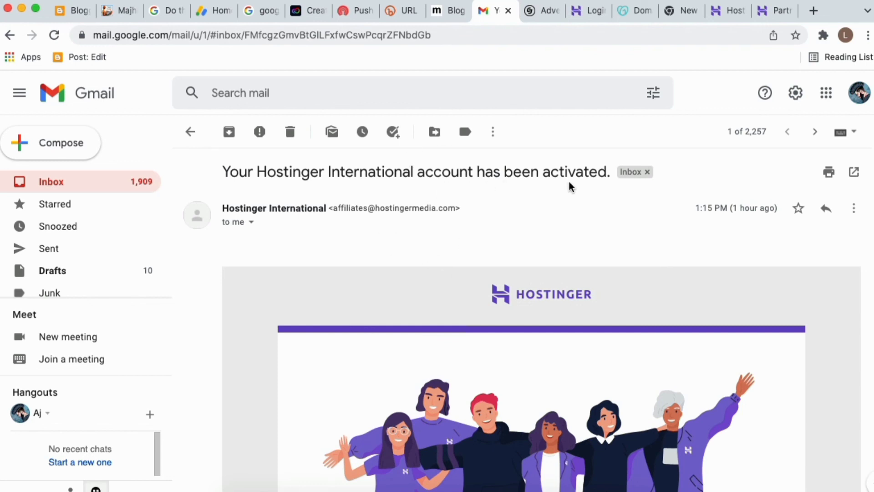
scroll(556, 201, "down", 1)
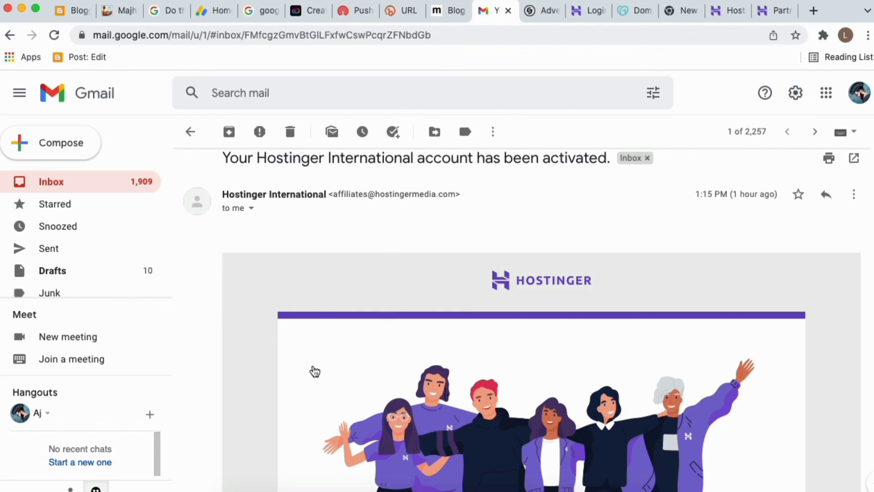
scroll(355, 325, "down", 1)
scroll(355, 337, "up", 1)
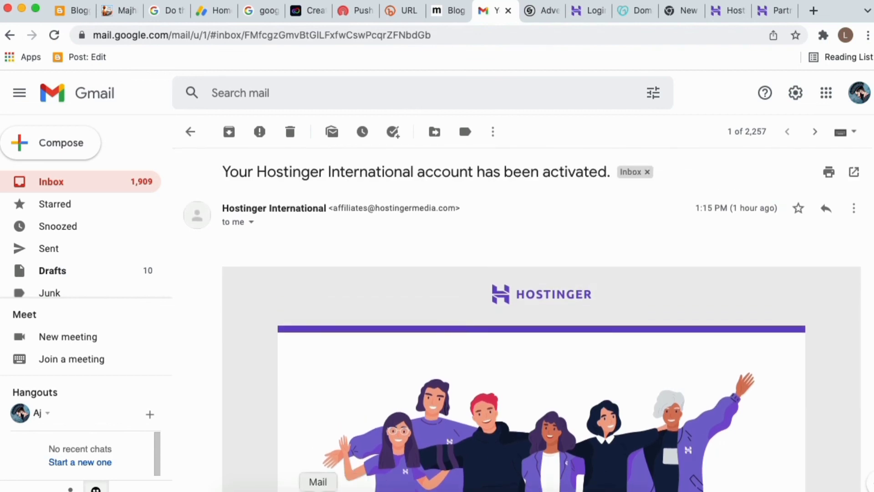